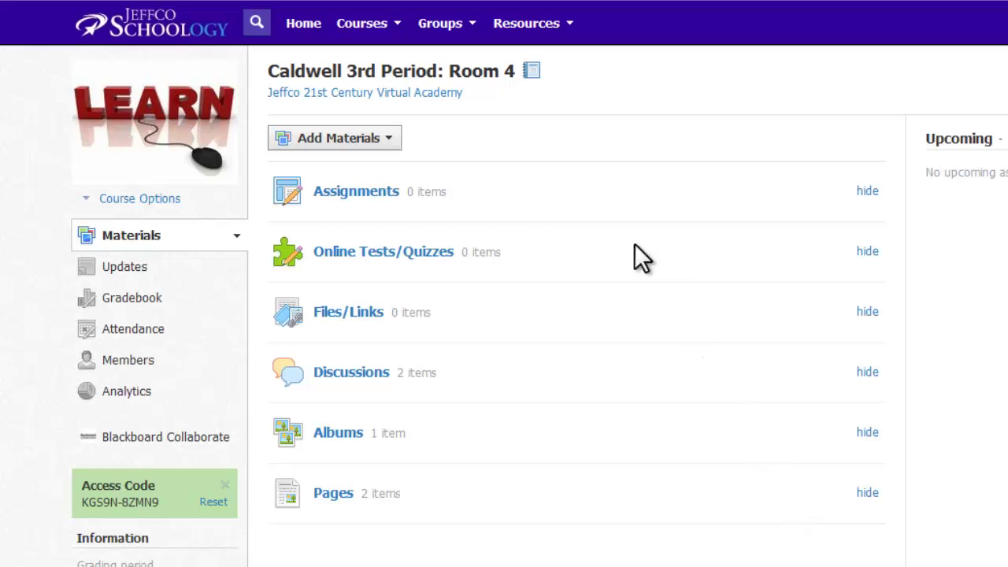
- Add a web link to the NOAA clouds page titled 'National Weather Service Website'
{"action": "left_click", "coordinate": [383, 156]}
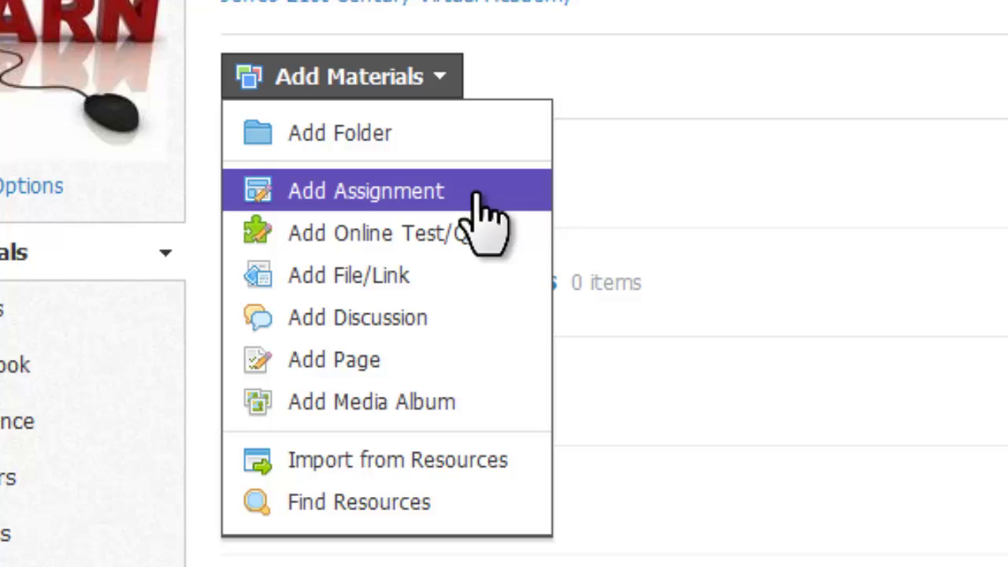
{"action": "left_click", "coordinate": [473, 277]}
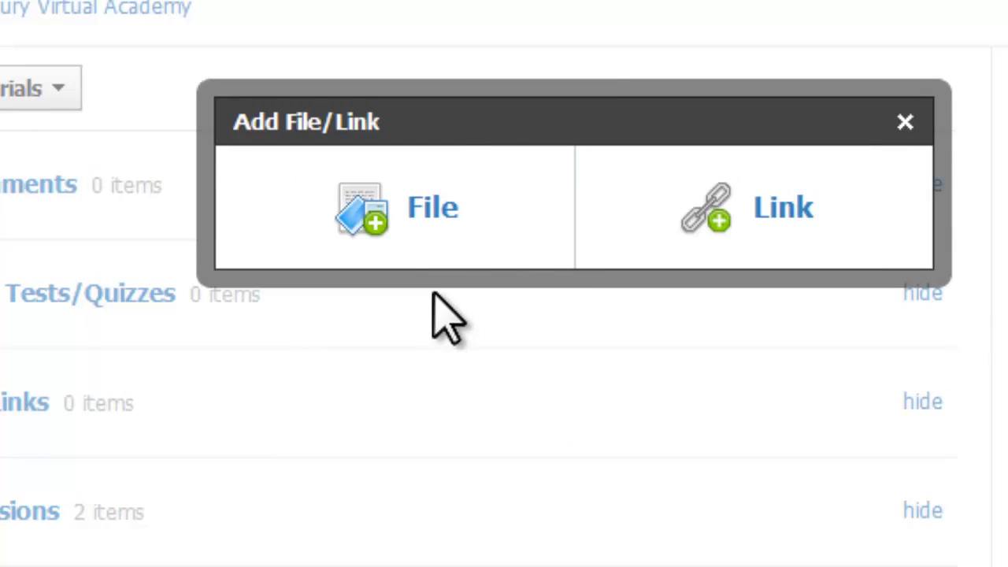
{"action": "left_click", "coordinate": [790, 230]}
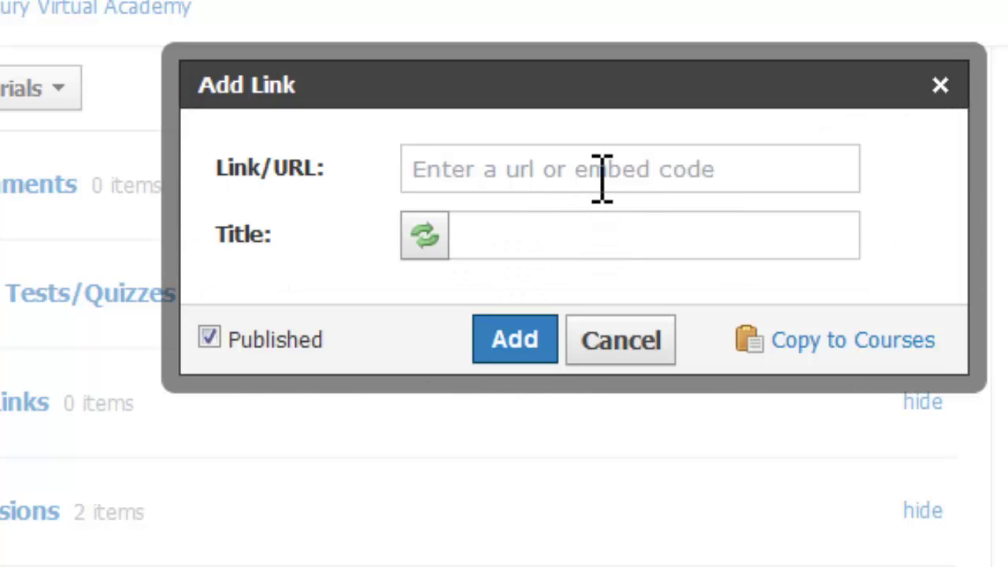
{"action": "left_click", "coordinate": [592, 180]}
{"action": "key", "text": "ctrl+v"}
{"action": "left_click", "coordinate": [575, 234]}
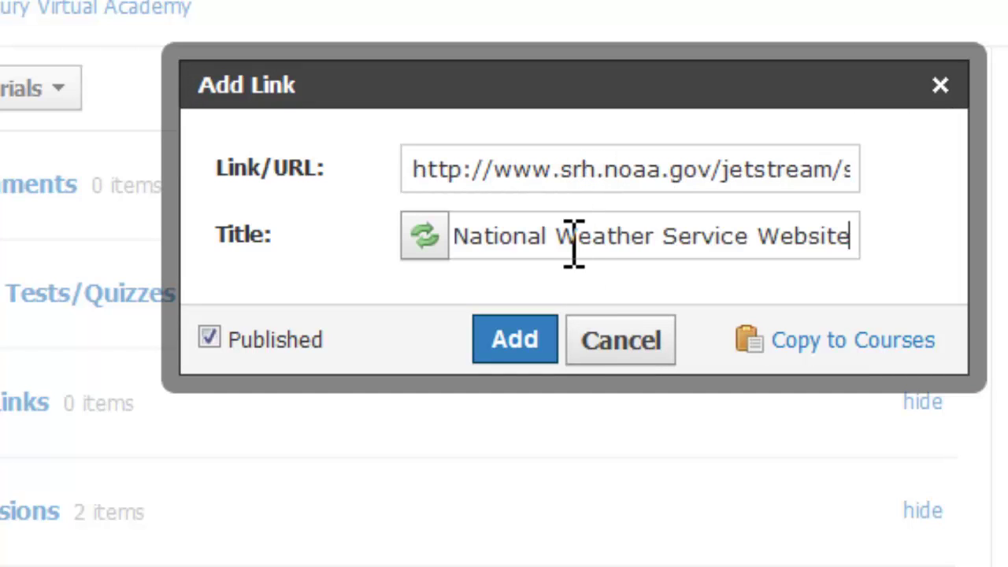
{"action": "left_click", "coordinate": [534, 356]}
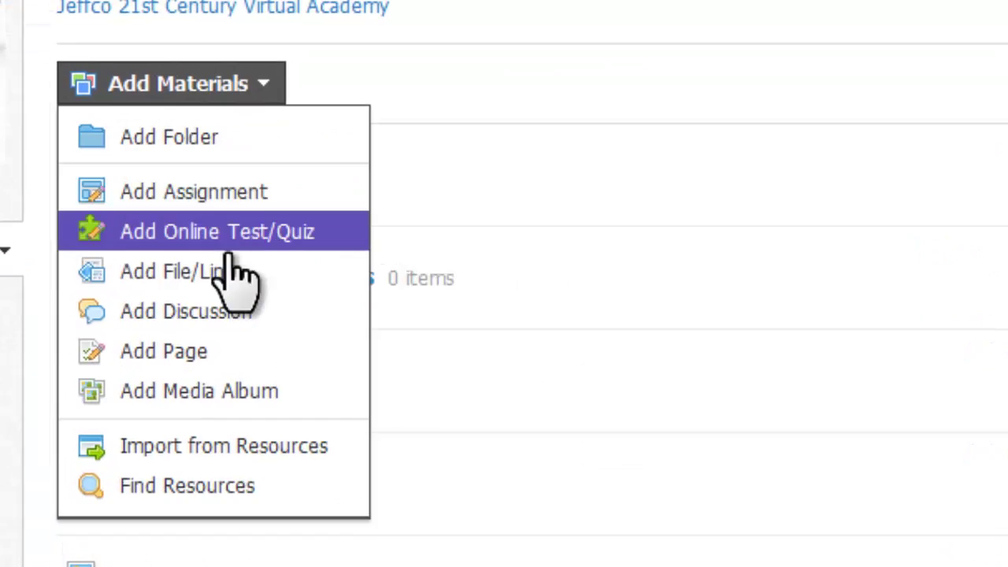
- Create the discussion titled 'Discussion on Types of Clouds'
{"action": "left_click", "coordinate": [250, 328]}
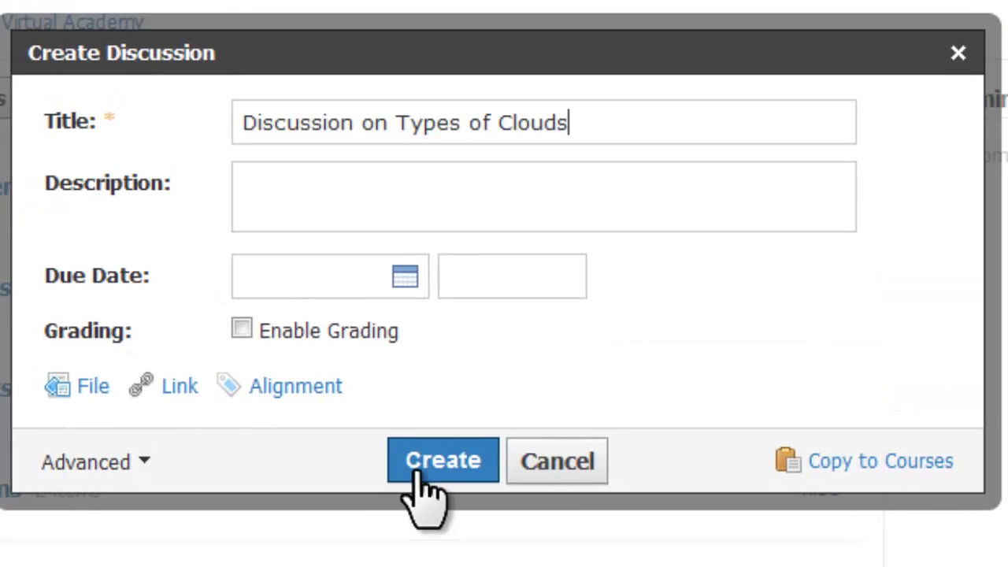
{"action": "left_click", "coordinate": [417, 473]}
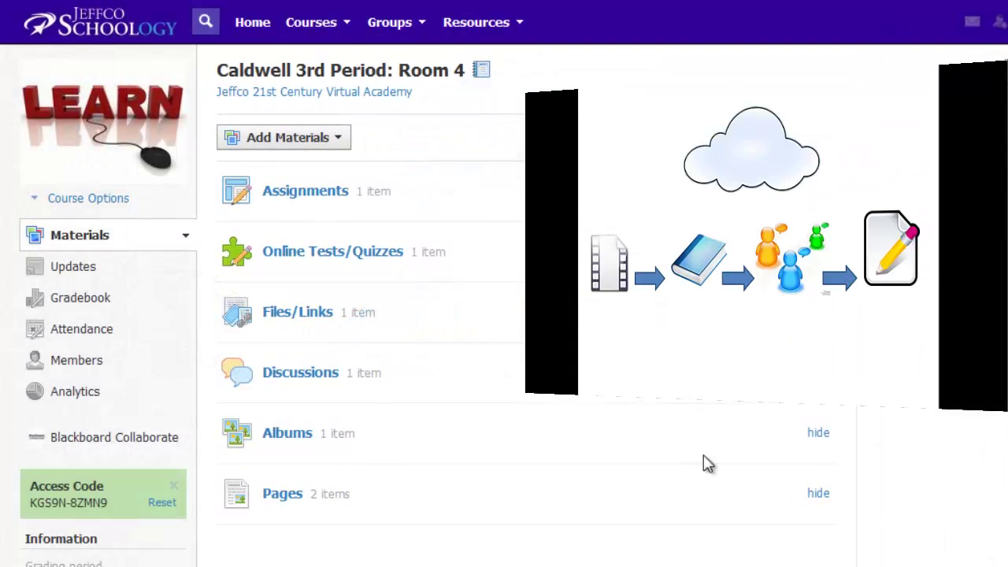
{"action": "left_click", "coordinate": [341, 198]}
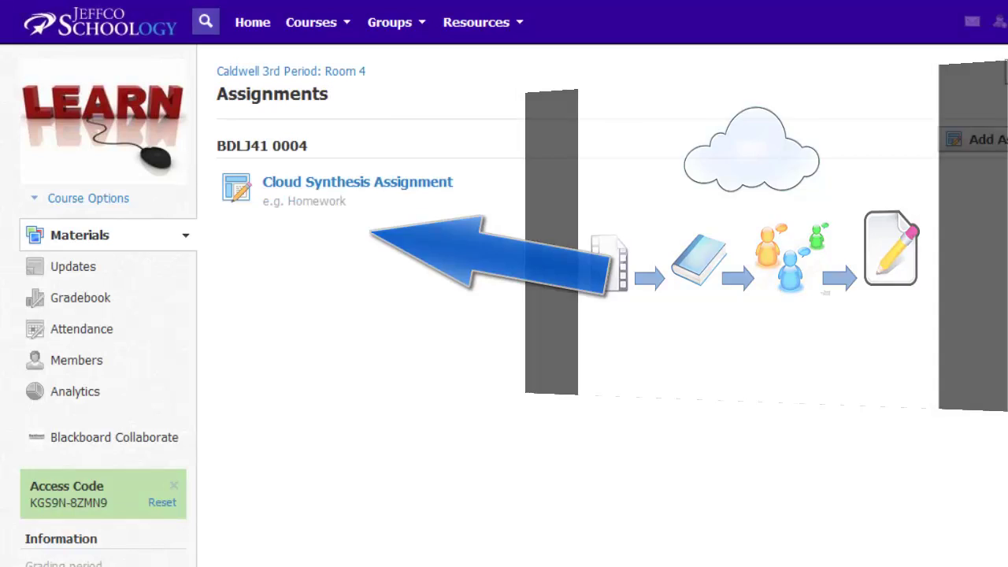
{"action": "key", "text": "alt+Left"}
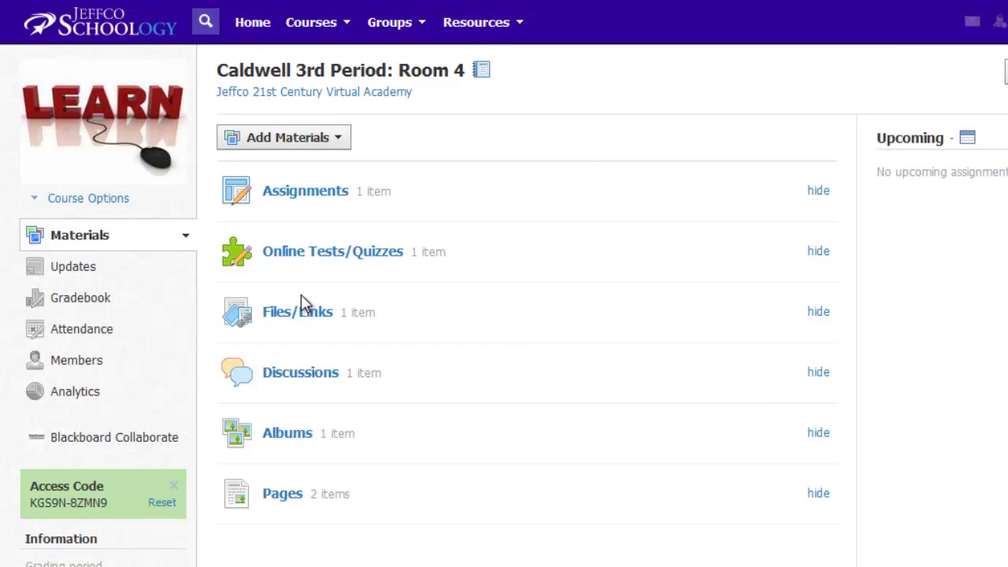
{"action": "left_click", "coordinate": [301, 313]}
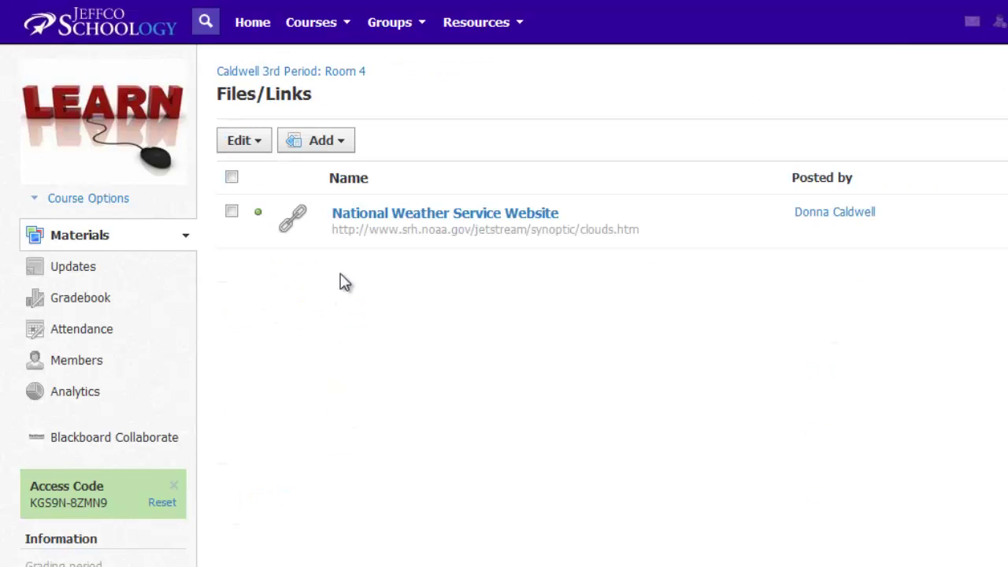
{"action": "left_click", "coordinate": [162, 236]}
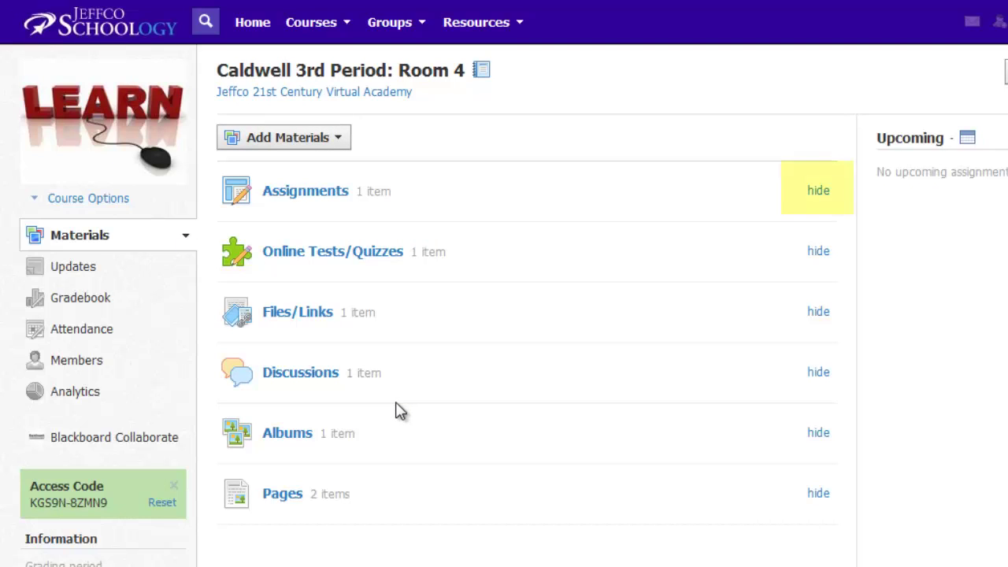
- Hide the Assignments, Online Tests/Quizzes and Files/Links categories
{"action": "left_click", "coordinate": [819, 193]}
{"action": "left_click", "coordinate": [584, 247]}
{"action": "left_click", "coordinate": [818, 250]}
{"action": "left_click", "coordinate": [589, 246]}
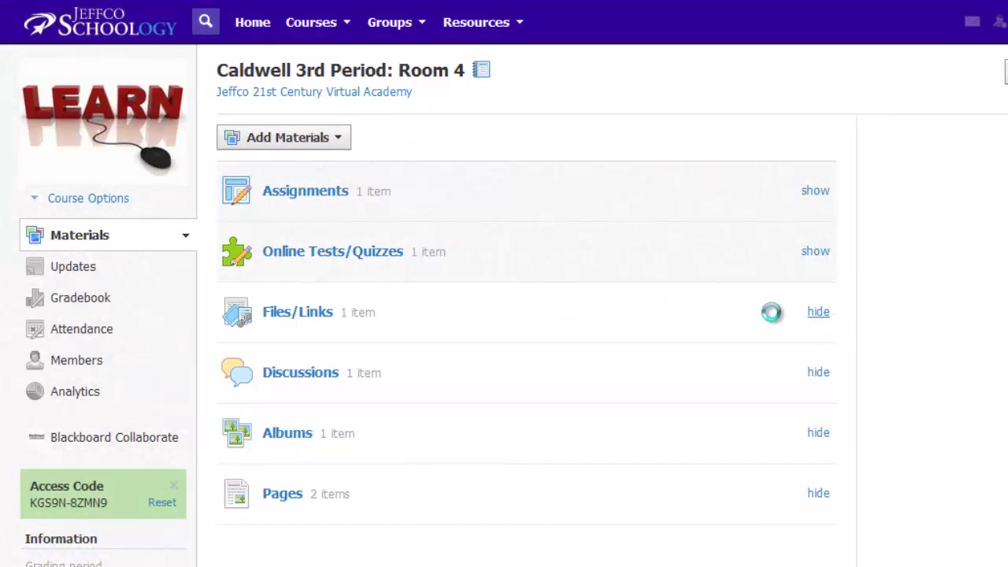
{"action": "left_click", "coordinate": [818, 311]}
{"action": "left_click", "coordinate": [589, 246]}
- Hide the Discussions, Albums and Pages categories, keeping Assignments hidden
{"action": "left_click", "coordinate": [818, 371]}
{"action": "left_click", "coordinate": [589, 245]}
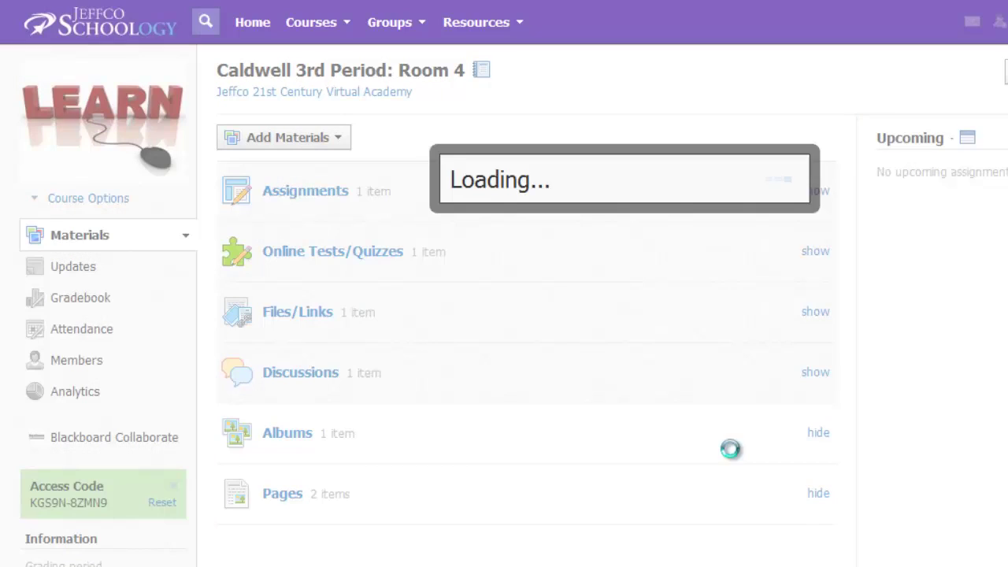
{"action": "left_click", "coordinate": [818, 432]}
{"action": "left_click", "coordinate": [589, 246]}
{"action": "left_click", "coordinate": [818, 493]}
{"action": "left_click", "coordinate": [589, 246]}
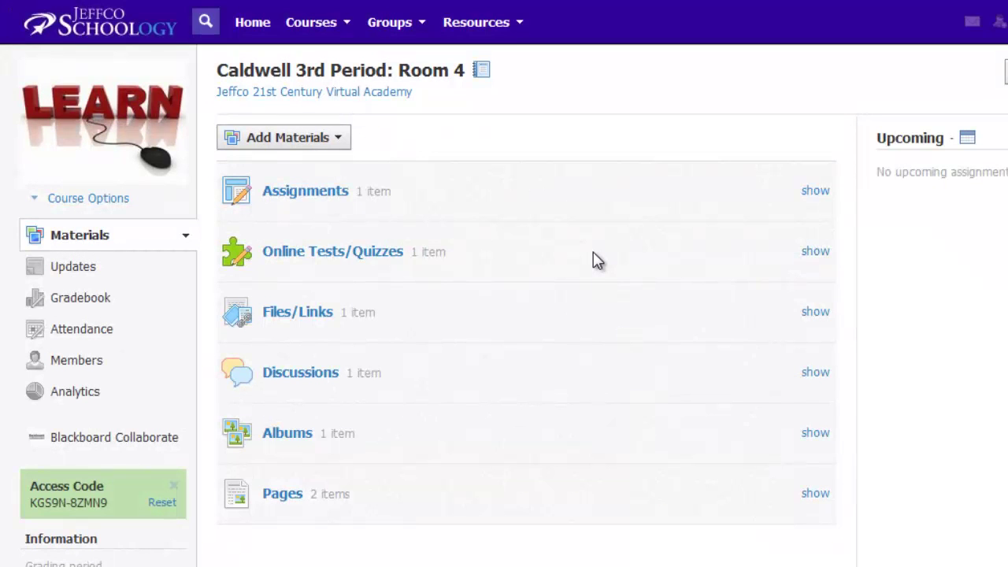
{"action": "left_click", "coordinate": [822, 196]}
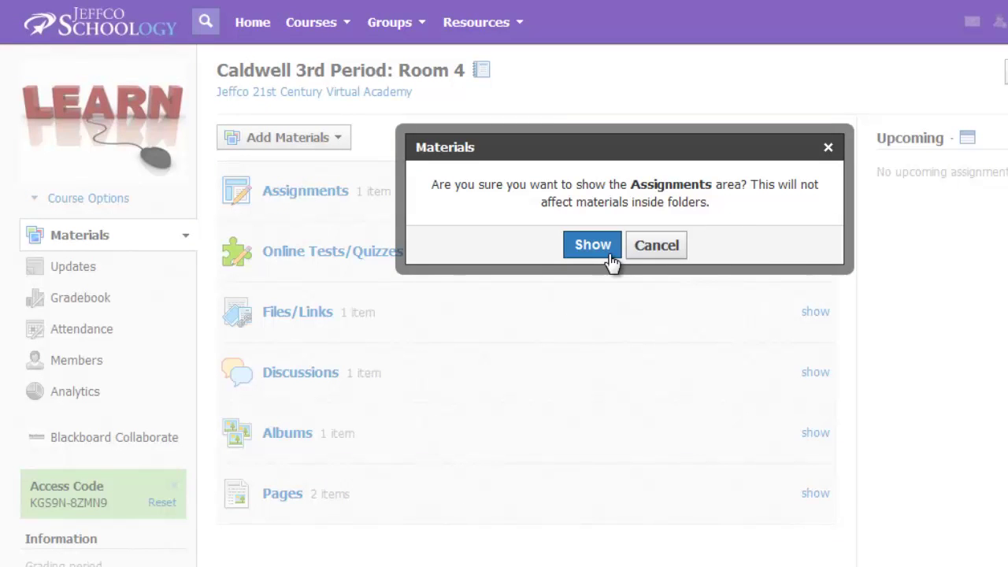
{"action": "left_click", "coordinate": [653, 250]}
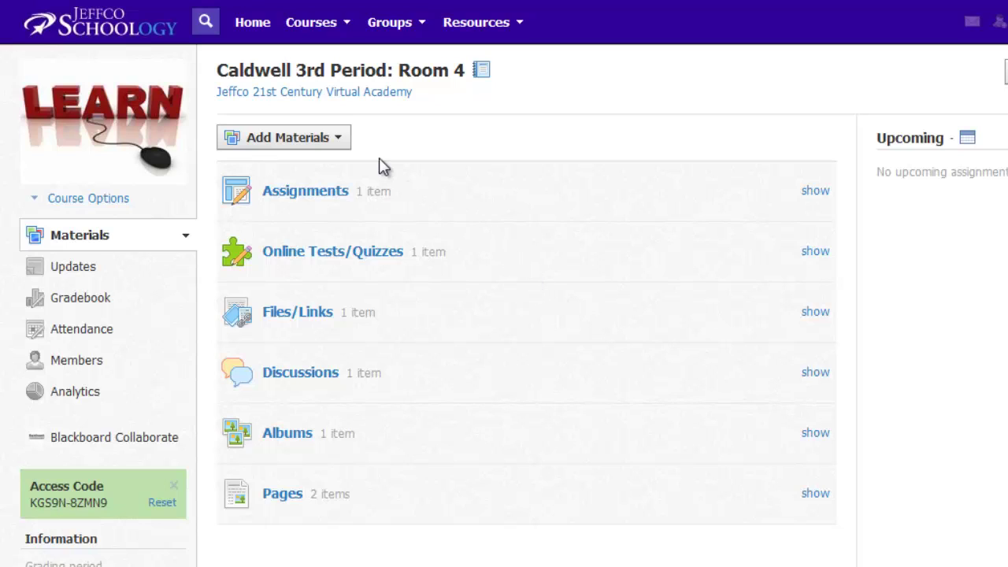
- Create a course materials folder titled 'Weather Unit'
{"action": "left_click", "coordinate": [313, 144]}
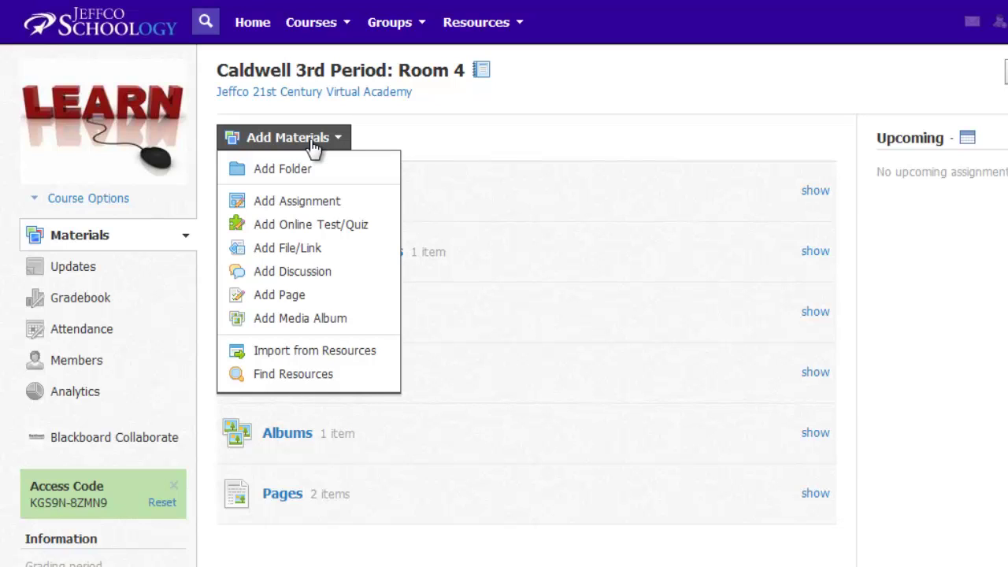
{"action": "left_click", "coordinate": [314, 172]}
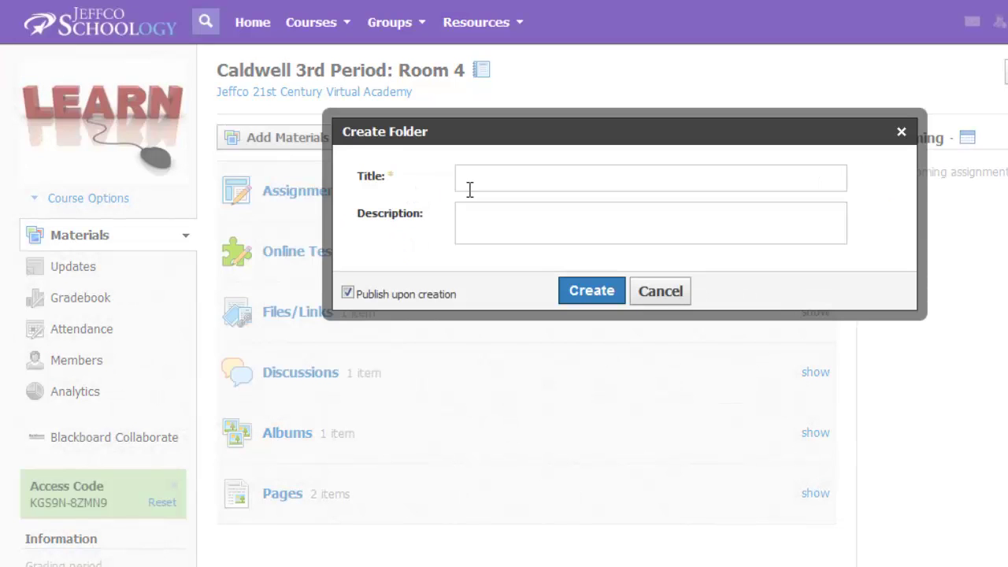
{"action": "left_click", "coordinate": [488, 177]}
{"action": "type", "text": "Weather Unit"}
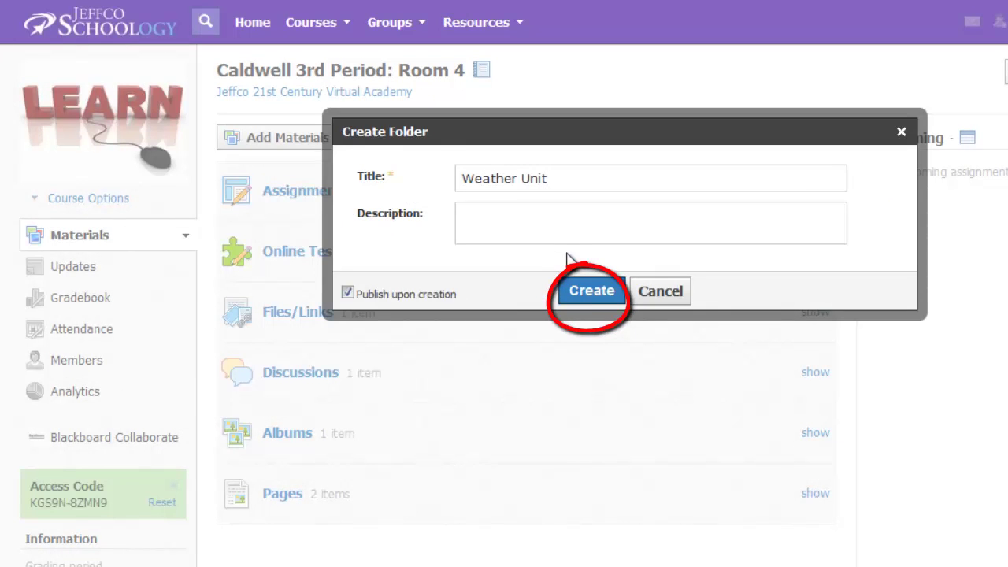
{"action": "left_click", "coordinate": [594, 294]}
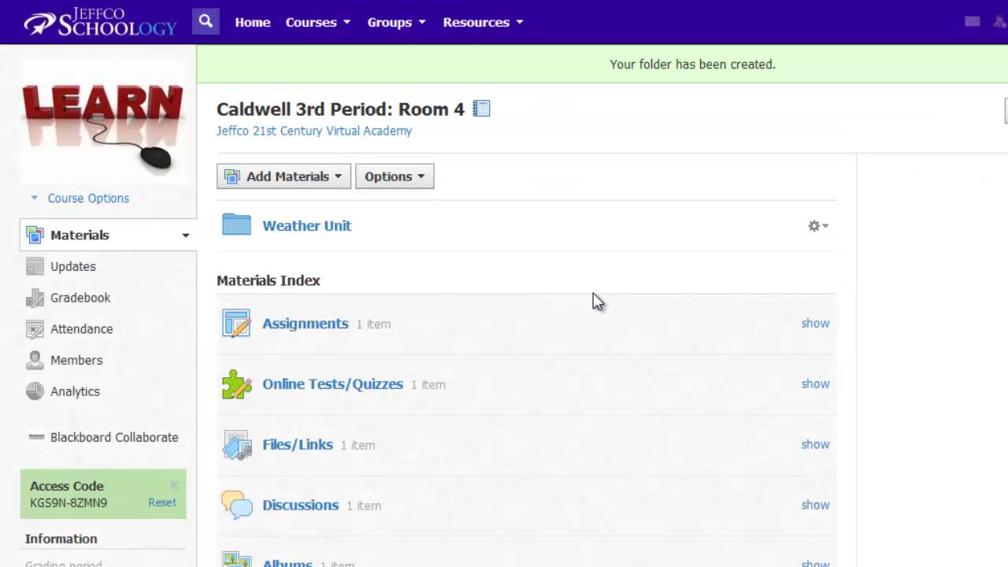
- Inside the Weather Unit folder, create a subfolder titled 'Cloud Lesson'
{"action": "left_click", "coordinate": [313, 228]}
{"action": "left_click", "coordinate": [321, 138]}
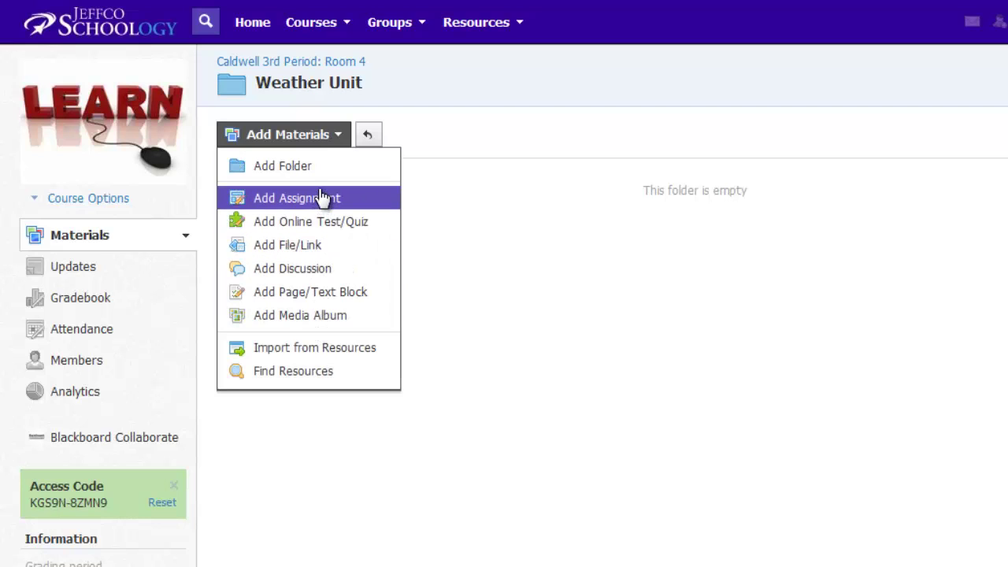
{"action": "left_click", "coordinate": [319, 161]}
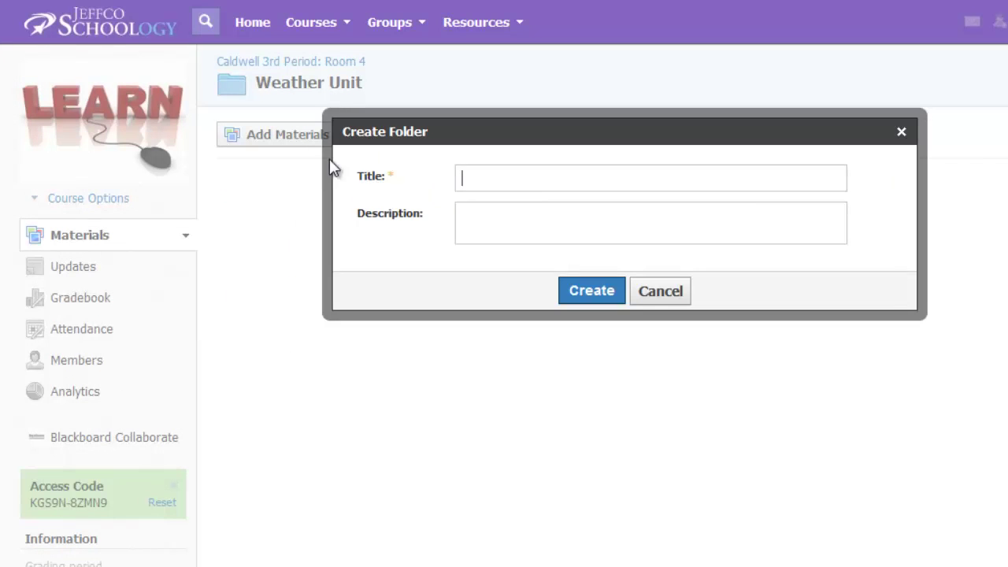
{"action": "type", "text": "Cloud Lesson"}
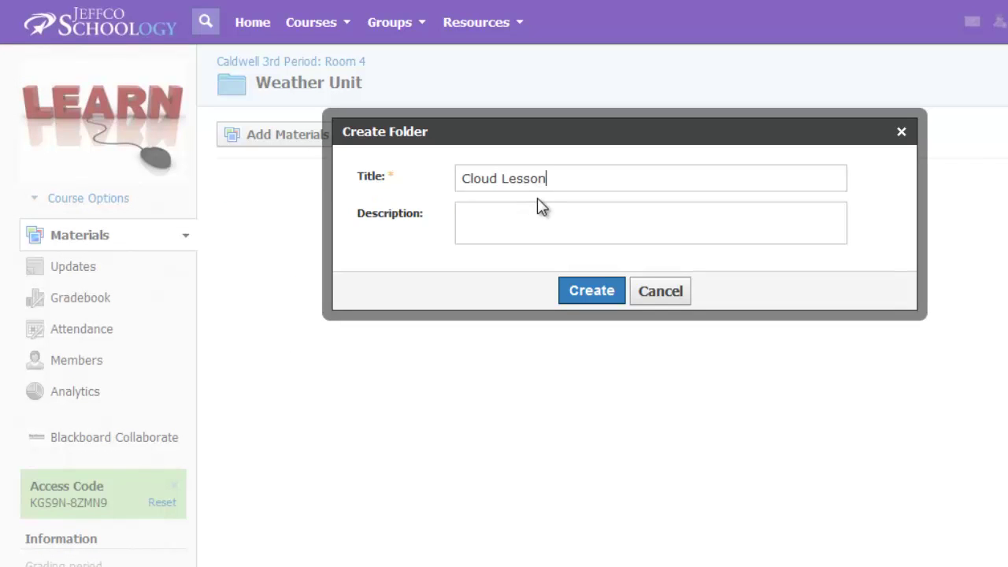
{"action": "left_click", "coordinate": [605, 289]}
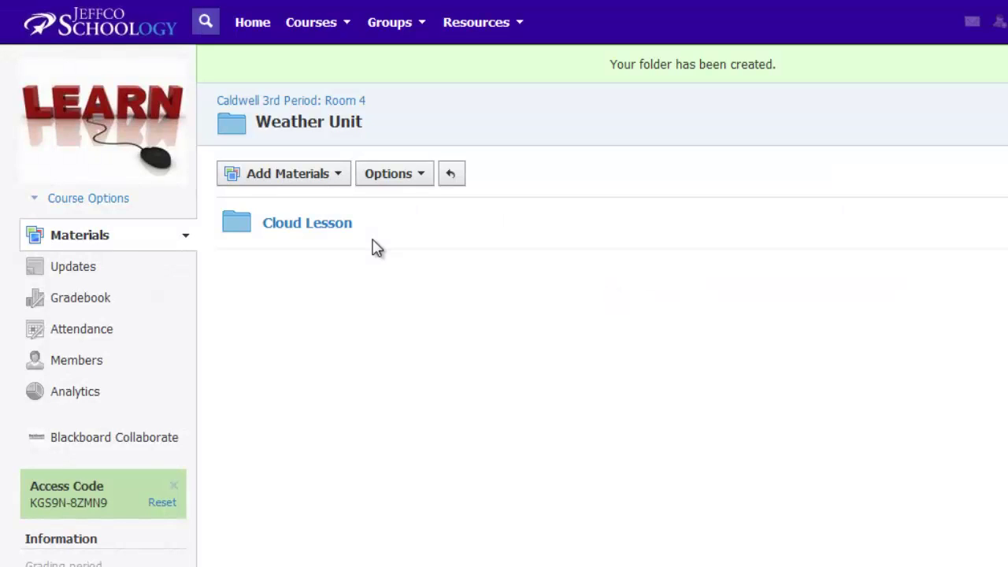
- Move the Cloud Synthesis Assignment into the Cloud Lesson folder
{"action": "left_click", "coordinate": [262, 101]}
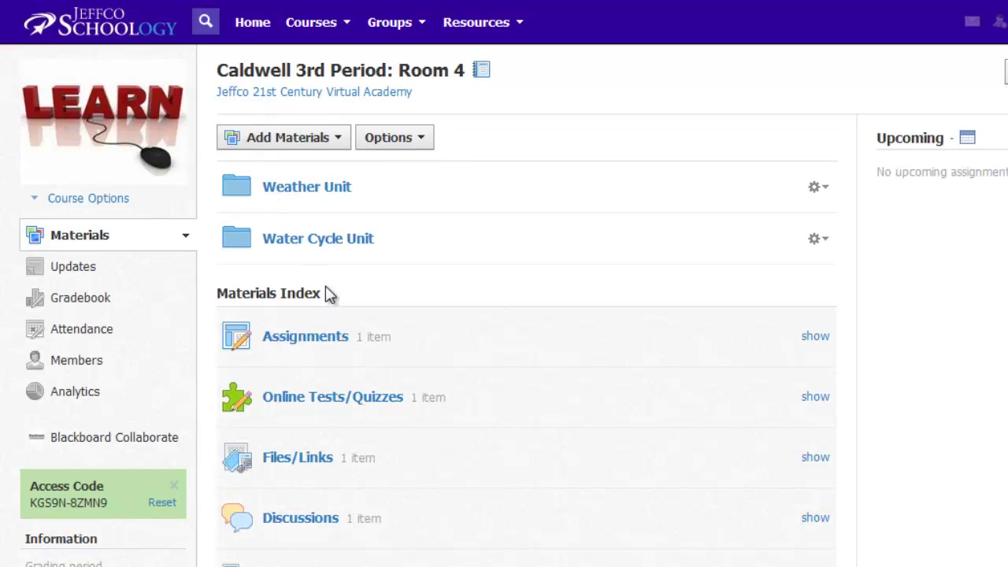
{"action": "left_click", "coordinate": [317, 337]}
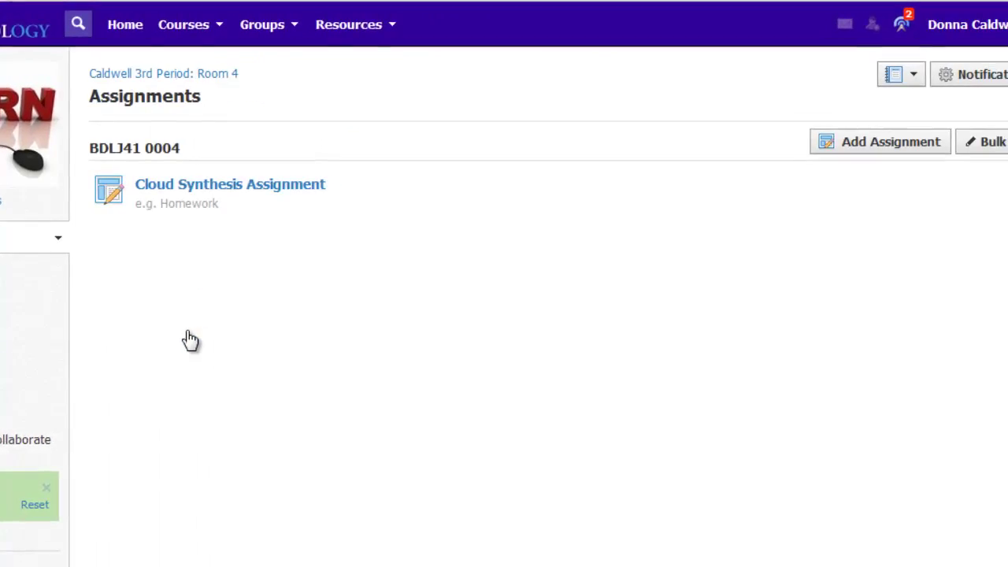
{"action": "left_click", "coordinate": [951, 169]}
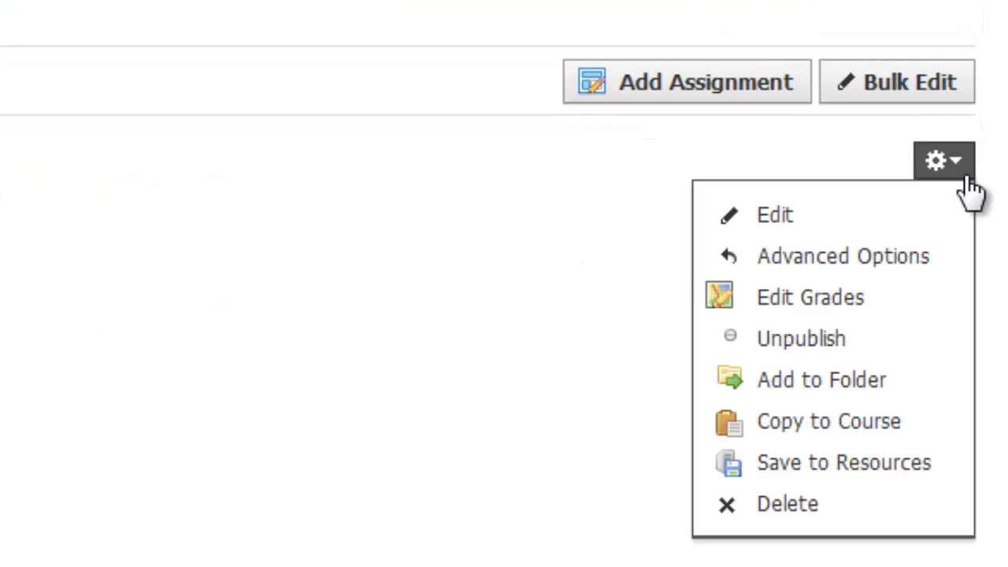
{"action": "left_click", "coordinate": [923, 386]}
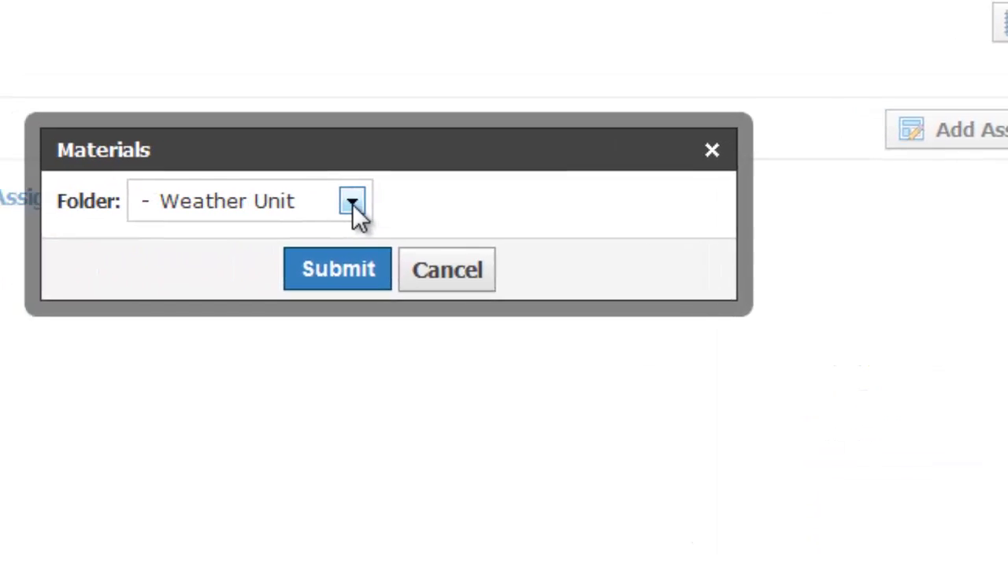
{"action": "left_click", "coordinate": [353, 201]}
{"action": "left_click", "coordinate": [405, 266]}
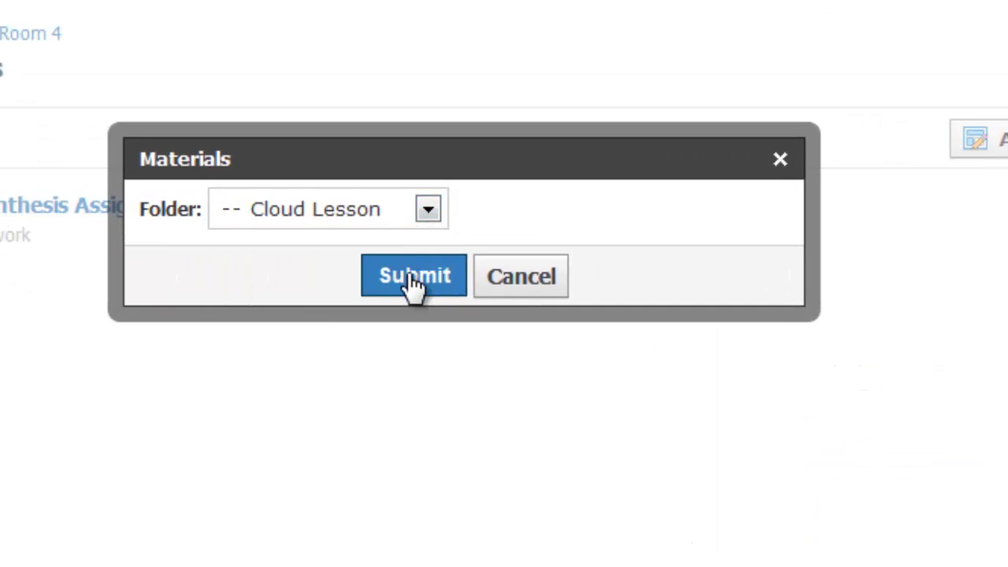
{"action": "left_click", "coordinate": [408, 275]}
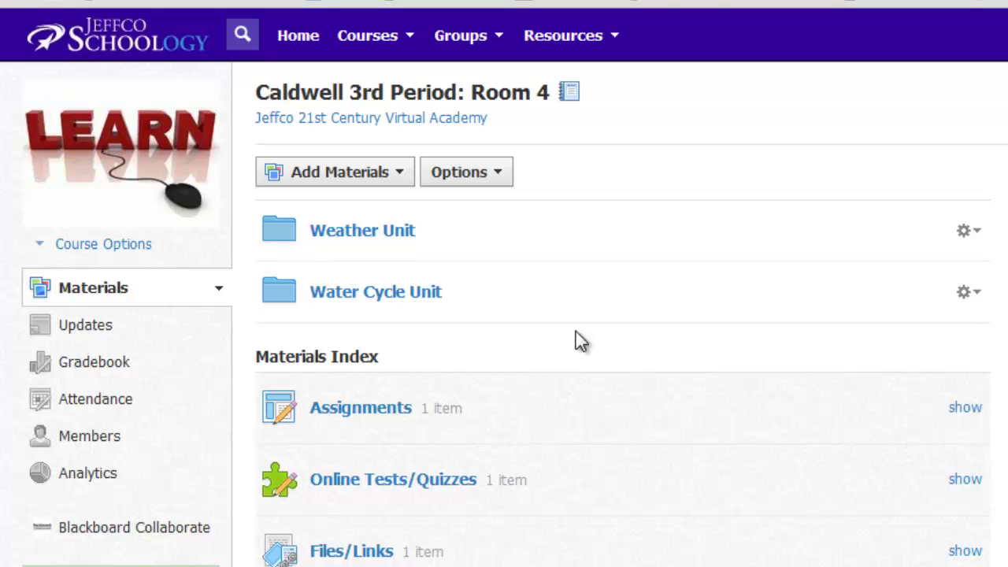
{"action": "left_click", "coordinate": [368, 239]}
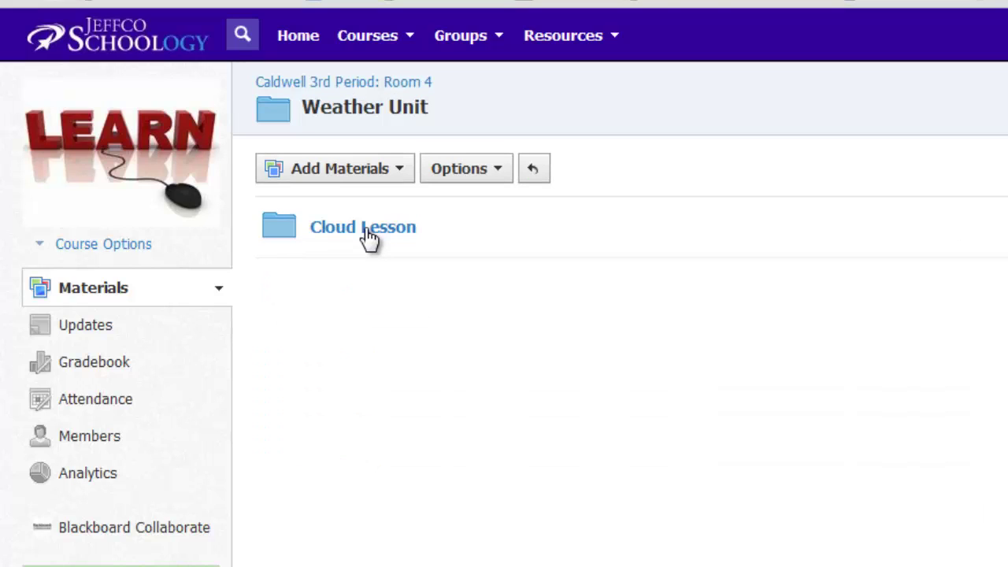
{"action": "left_click", "coordinate": [366, 230]}
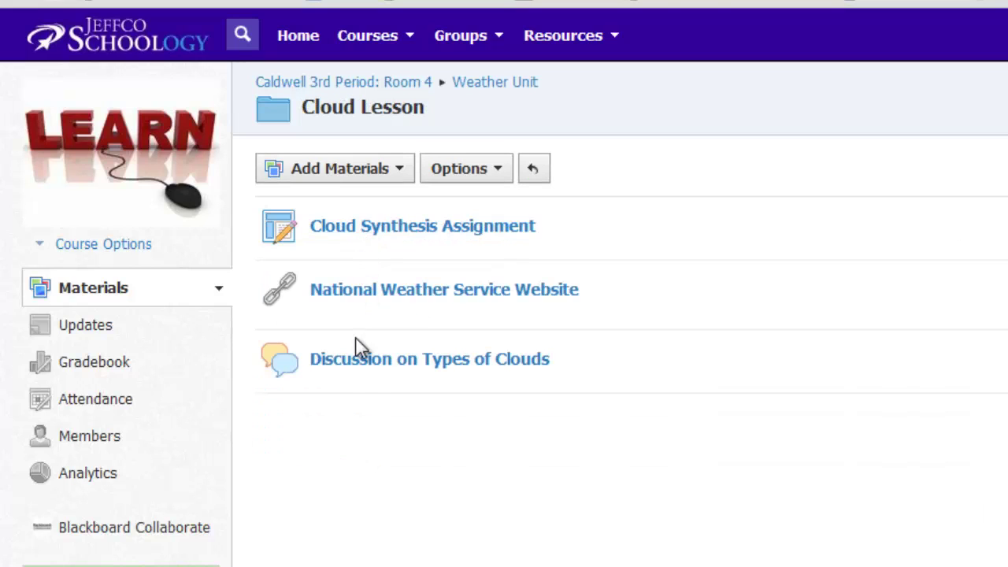
{"action": "left_click", "coordinate": [339, 168]}
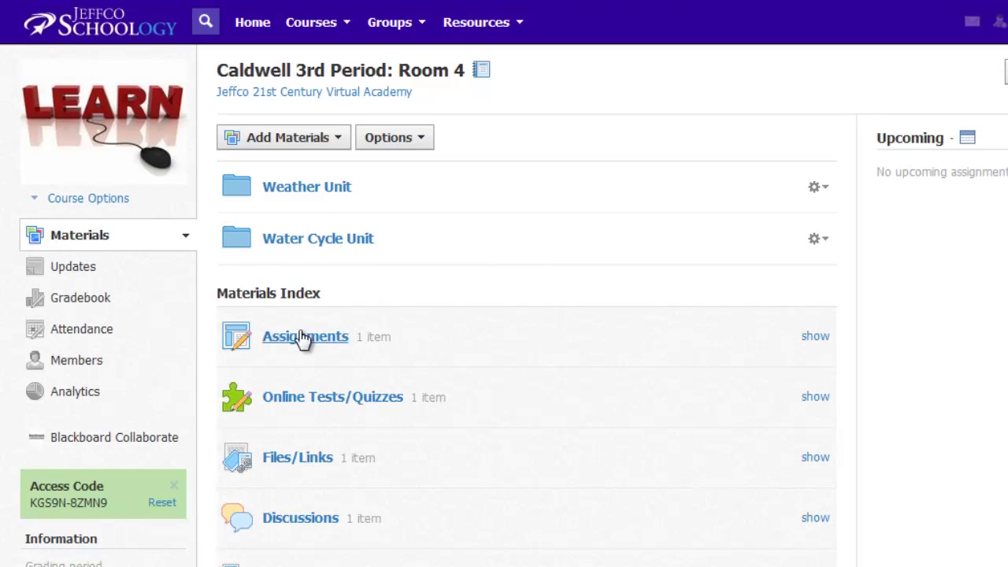